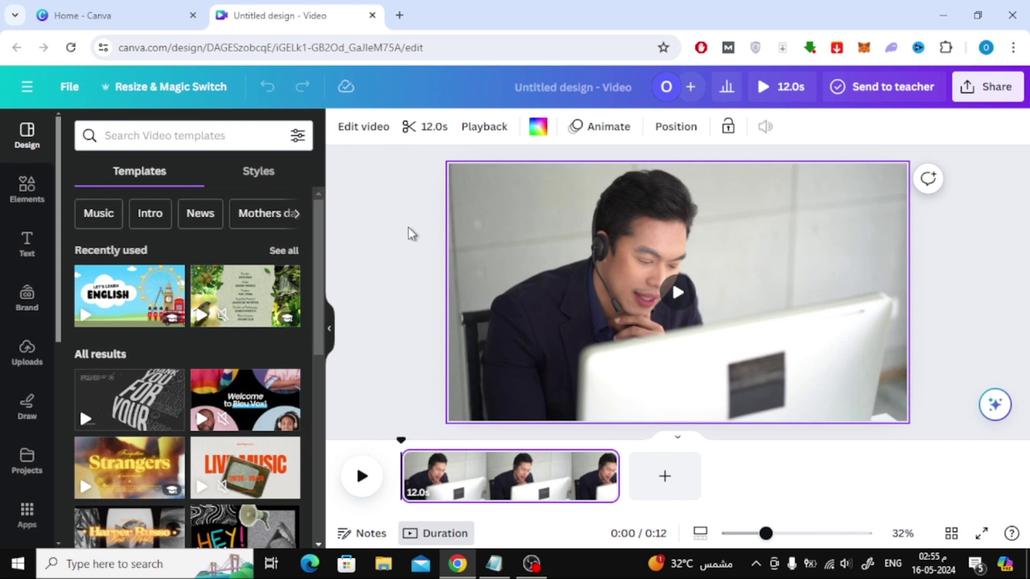
Open Resize's Videos category to view presets like Video 1920 × 1080 and Instagram Reel 1080 × 1920
left_click(171, 88)
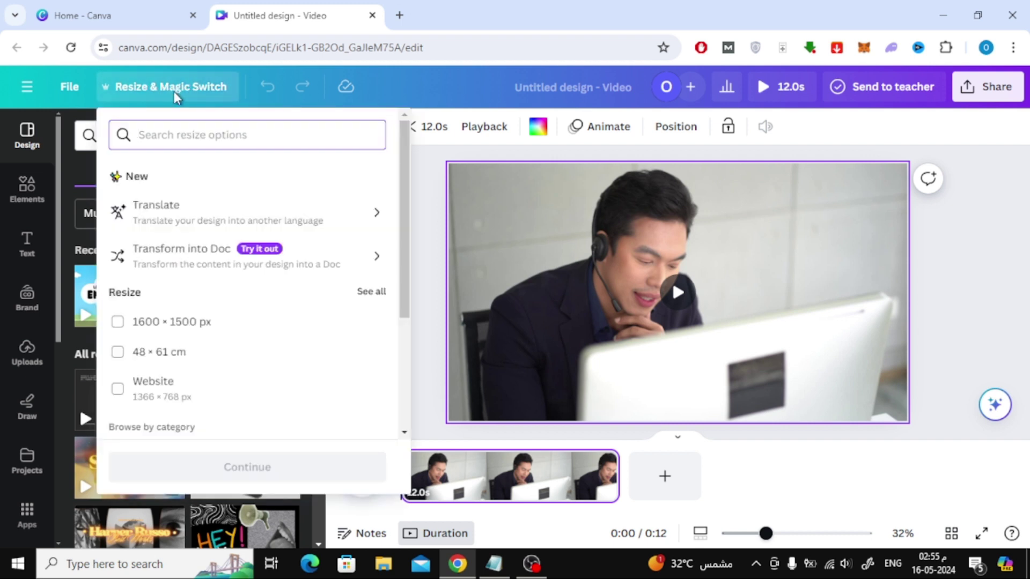
scroll(243, 214, "down", 3)
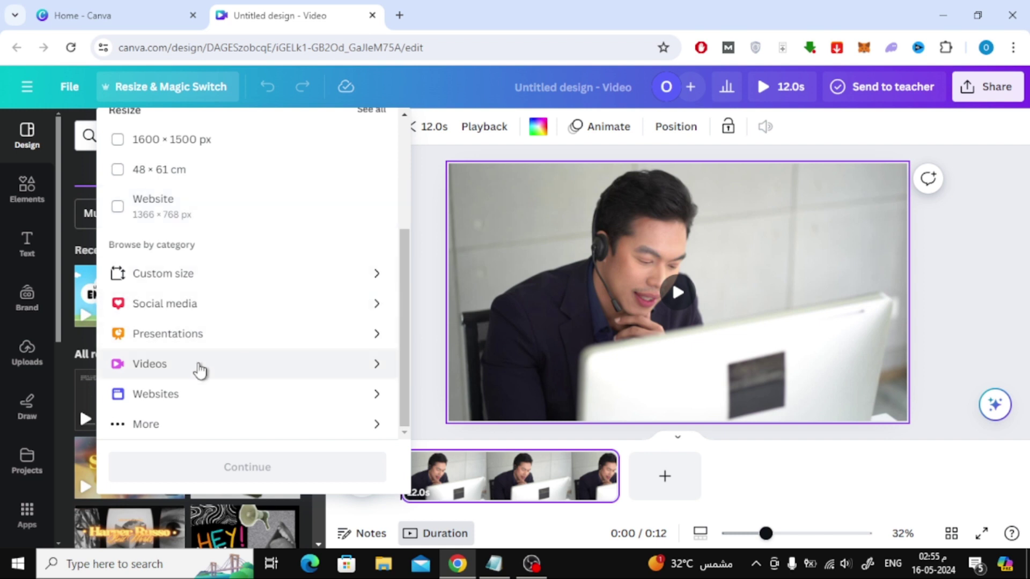
left_click(226, 365)
scroll(269, 271, "up", 5)
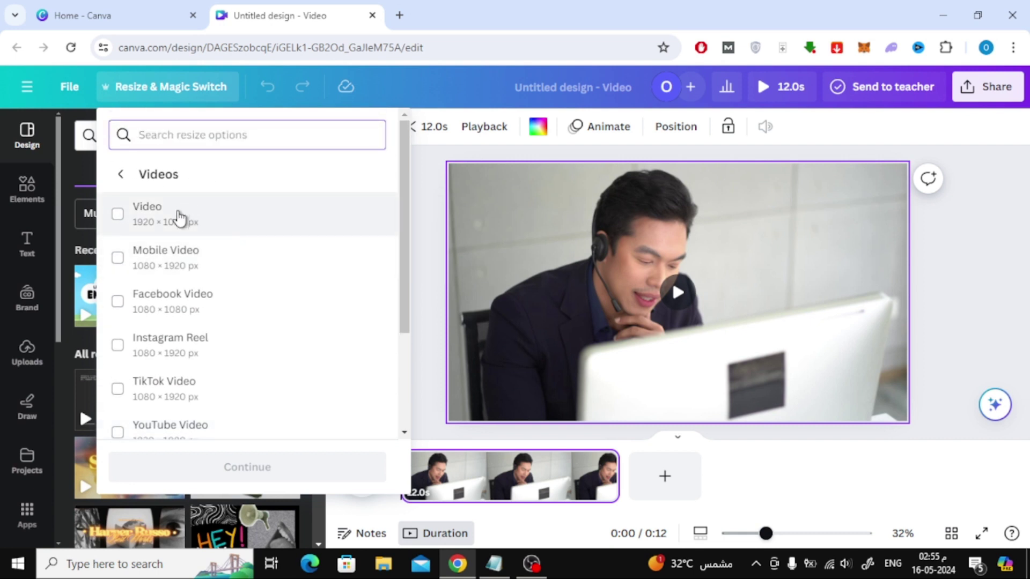
scroll(194, 215, "down", 2)
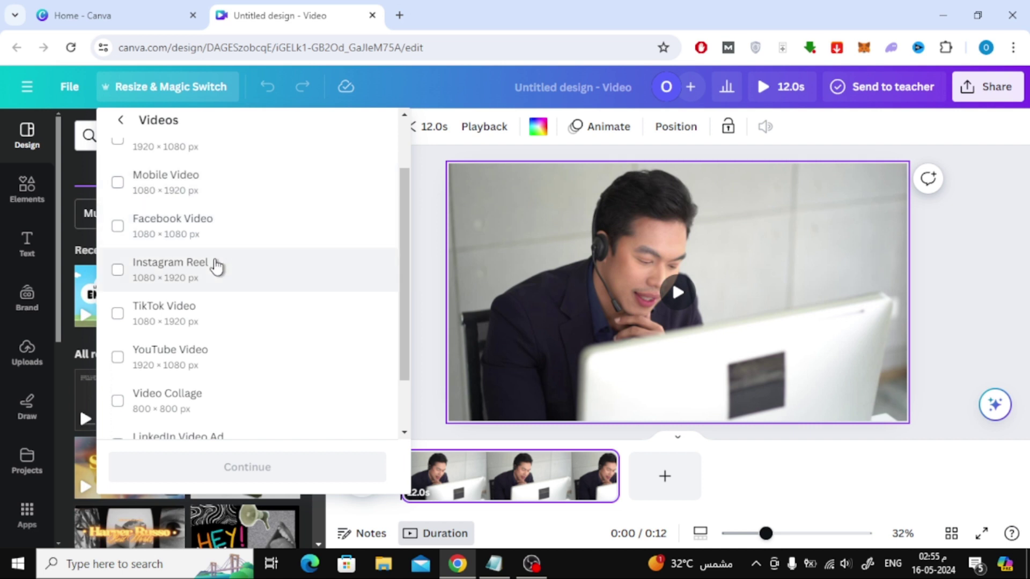
scroll(228, 265, "down", 1)
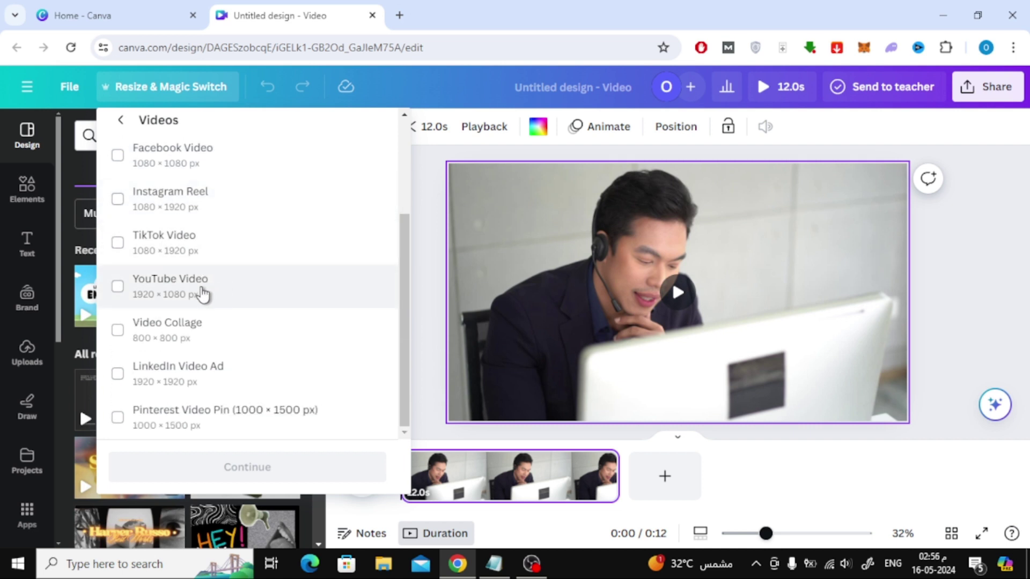
scroll(196, 375, "up", 3)
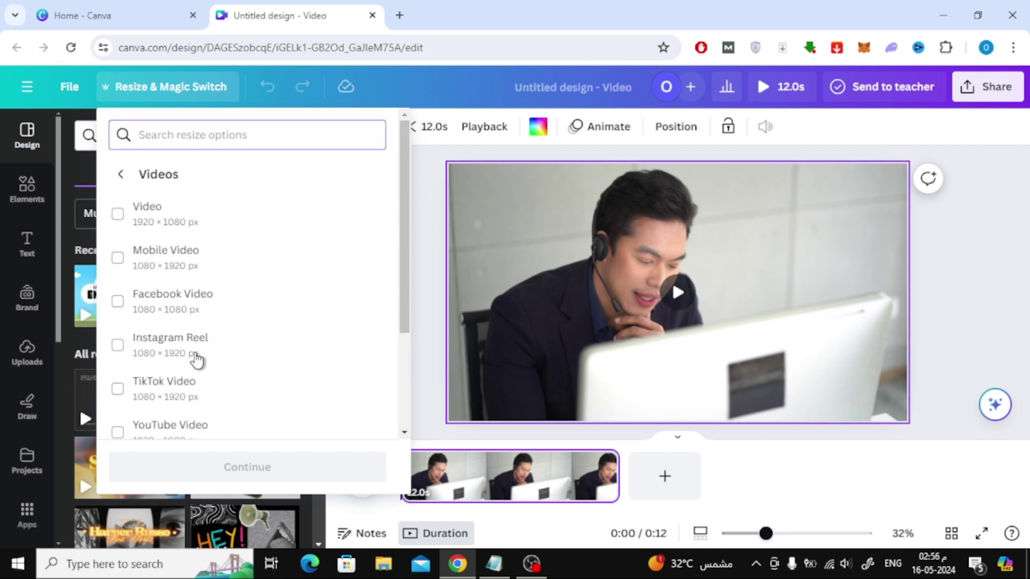
Browse the Social media resize presets
left_click(120, 175)
scroll(198, 315, "down", 3)
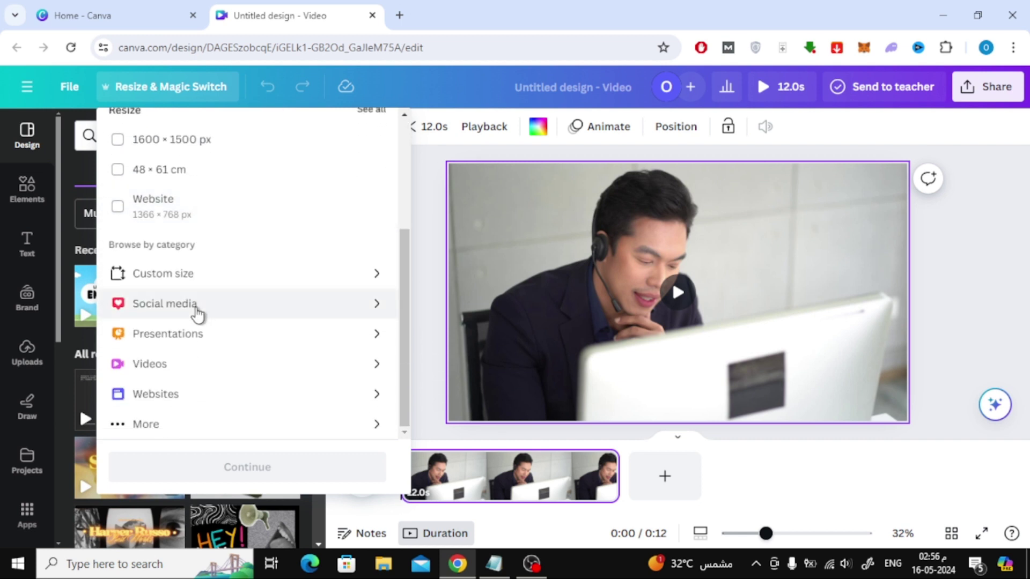
left_click(198, 314)
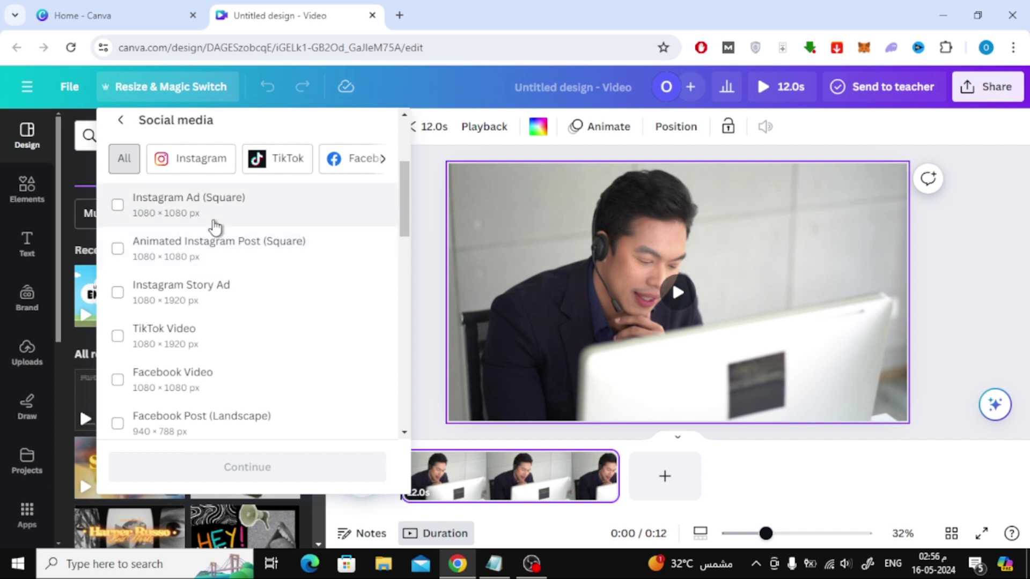
scroll(214, 228, "down", 3)
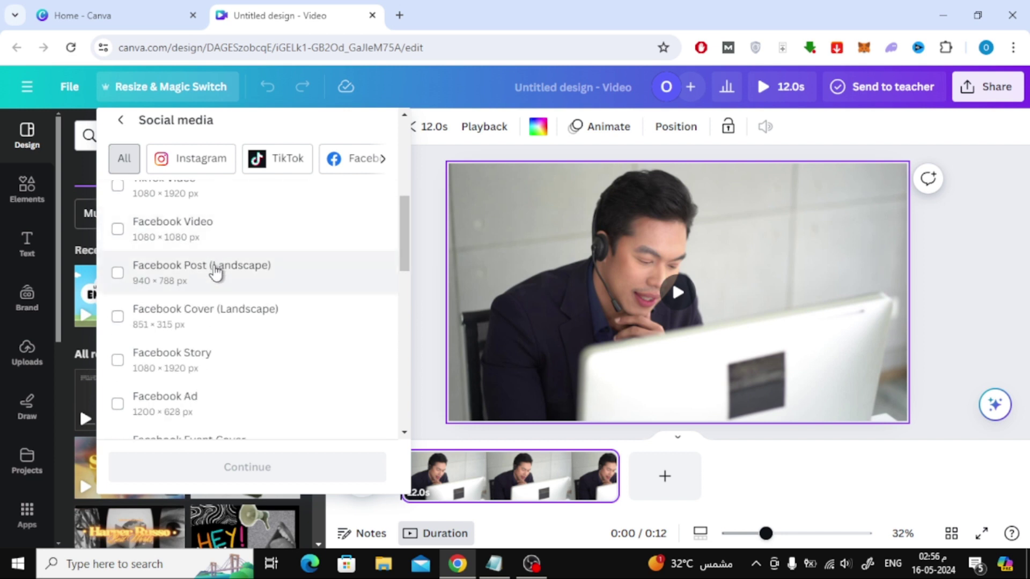
scroll(214, 294, "down", 2)
scroll(213, 303, "down", 3)
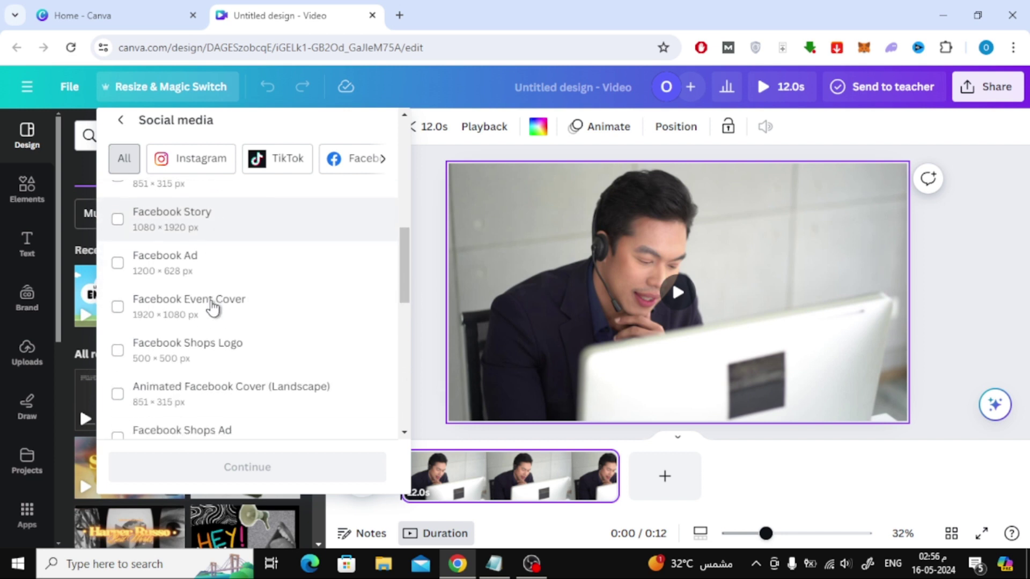
scroll(212, 305, "up", 8)
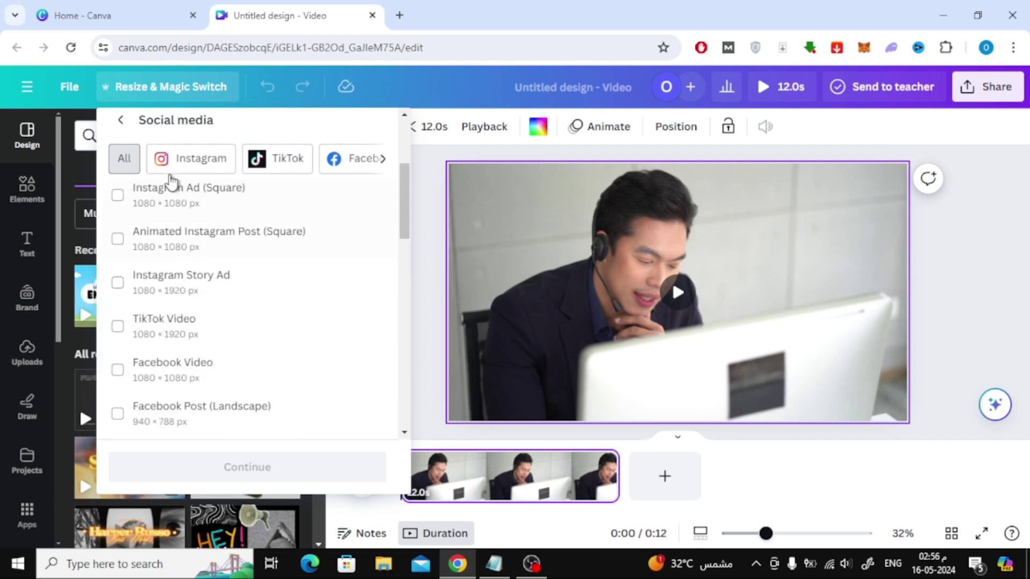
Show the Custom size options at width 1920 and height 1080 px
left_click(121, 123)
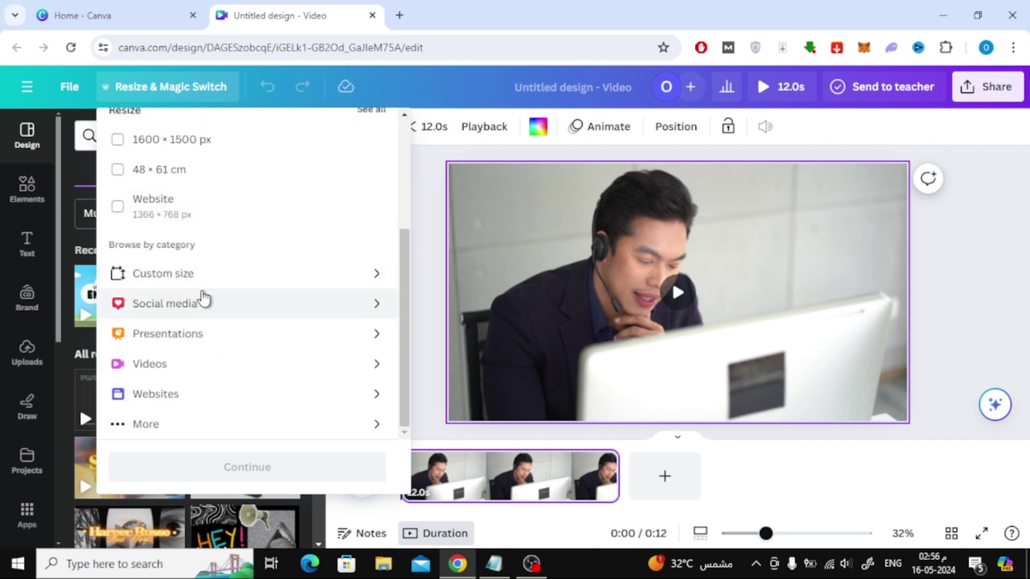
left_click(204, 274)
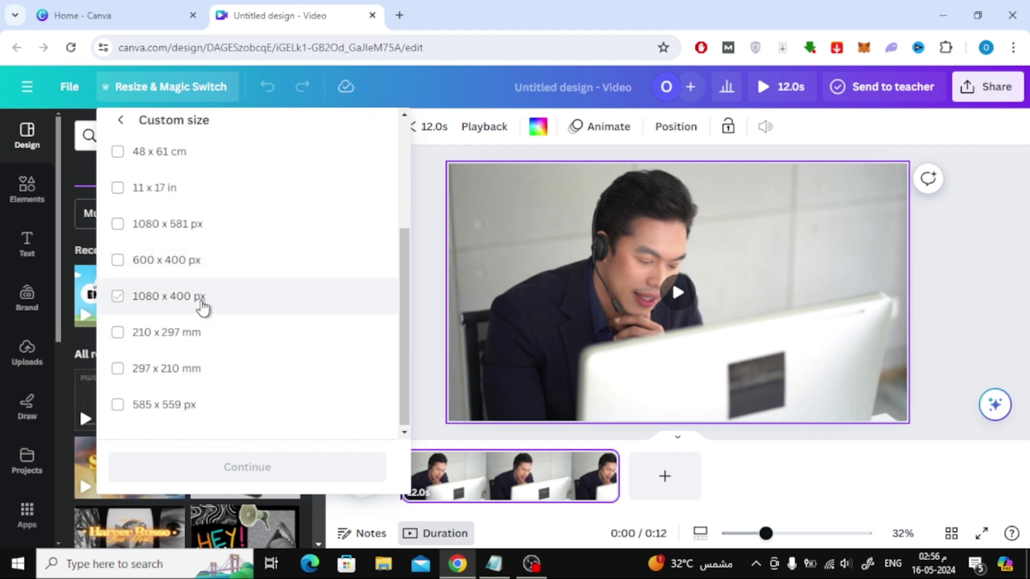
scroll(266, 306, "up", 3)
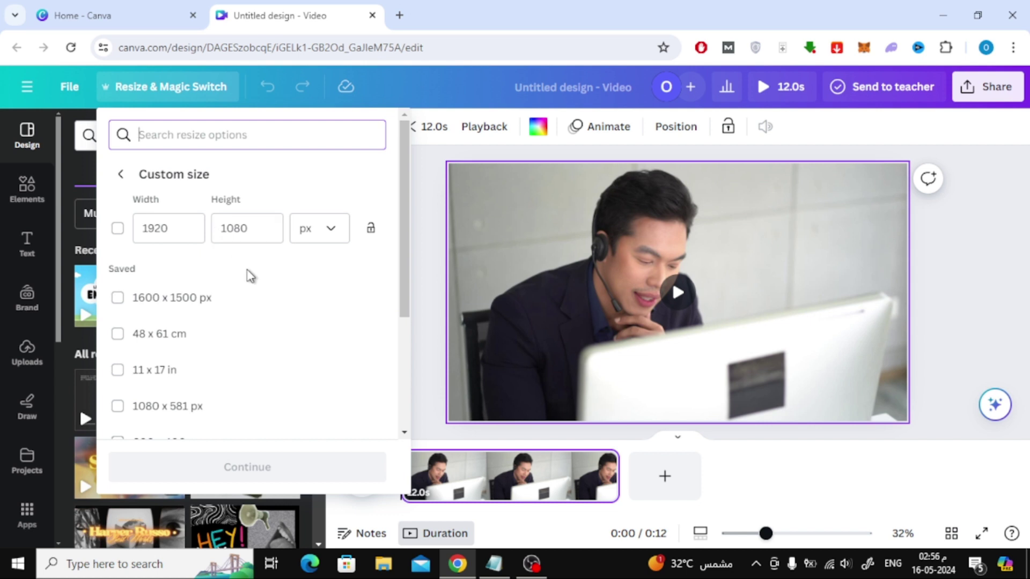
Resize this design itself, not a copy, to Mobile Video 1080 × 1920 px from the Videos category
left_click(121, 174)
scroll(251, 331, "down", 1)
scroll(251, 331, "down", 3)
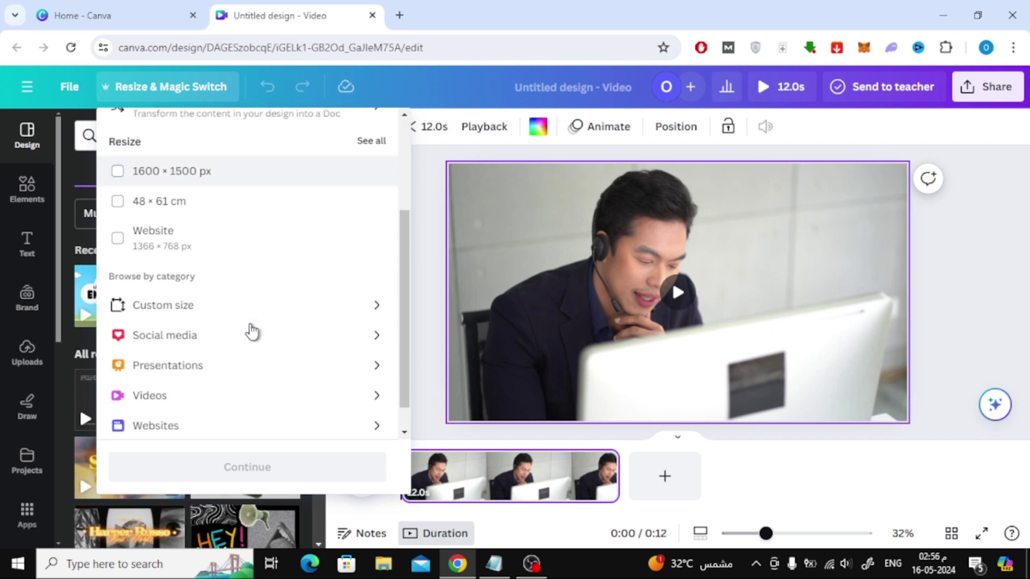
scroll(227, 336, "down", 1)
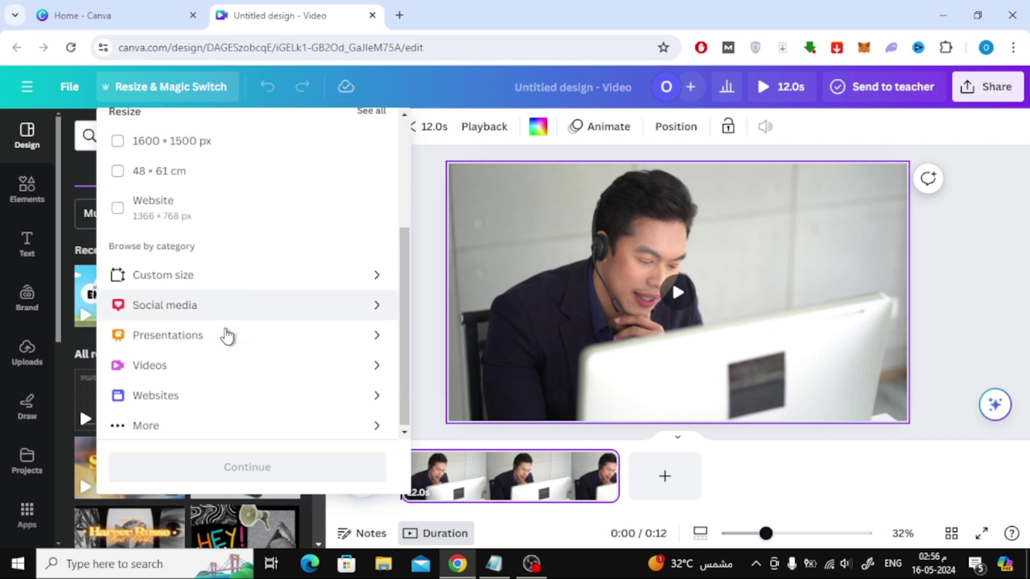
left_click(177, 367)
scroll(220, 303, "up", 2)
scroll(220, 303, "up", 1)
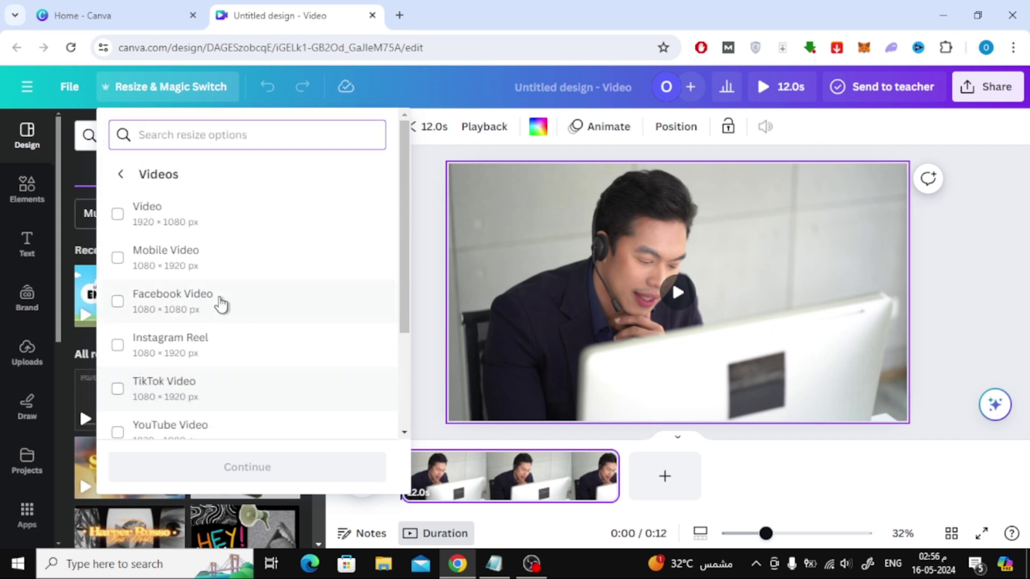
left_click(168, 260)
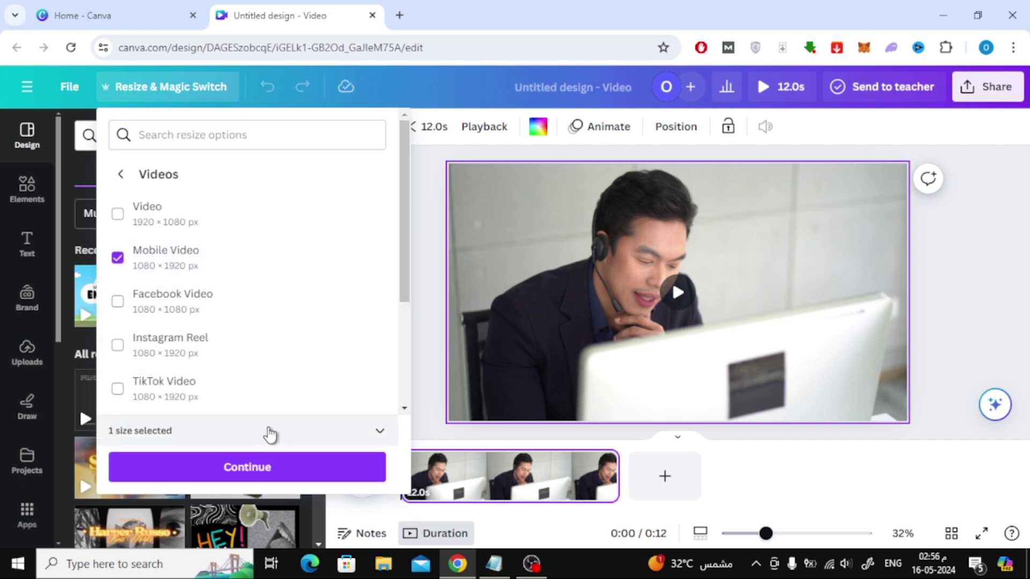
left_click(318, 468)
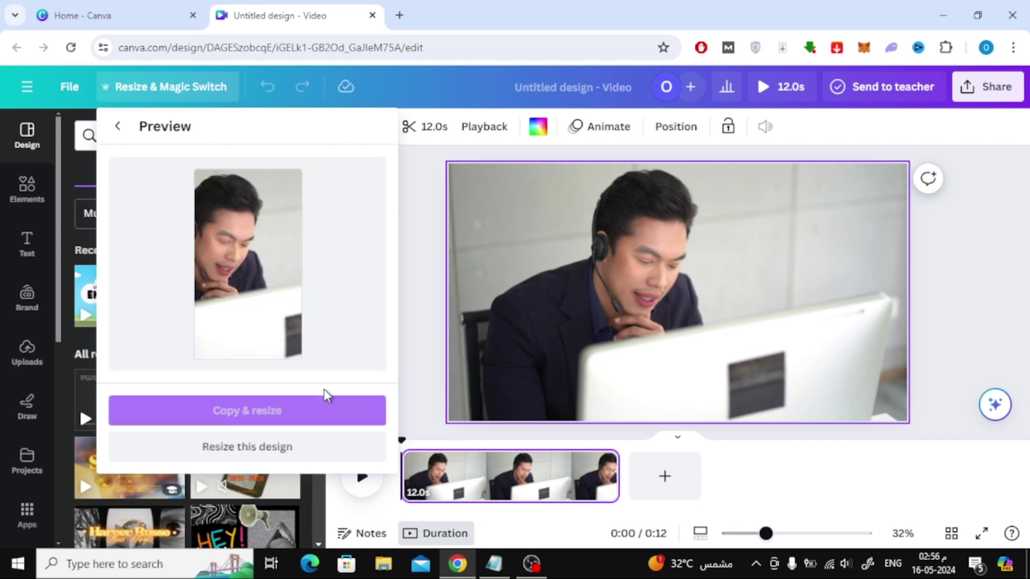
left_click(284, 455)
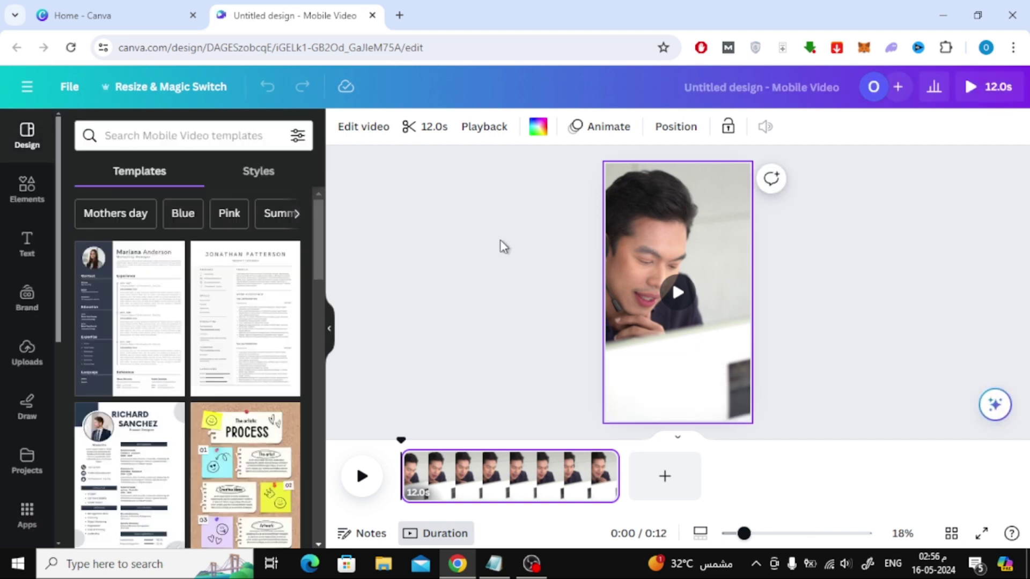
Crop the clip, shifting the footage right so the man at the computer is centred
double_click(638, 230)
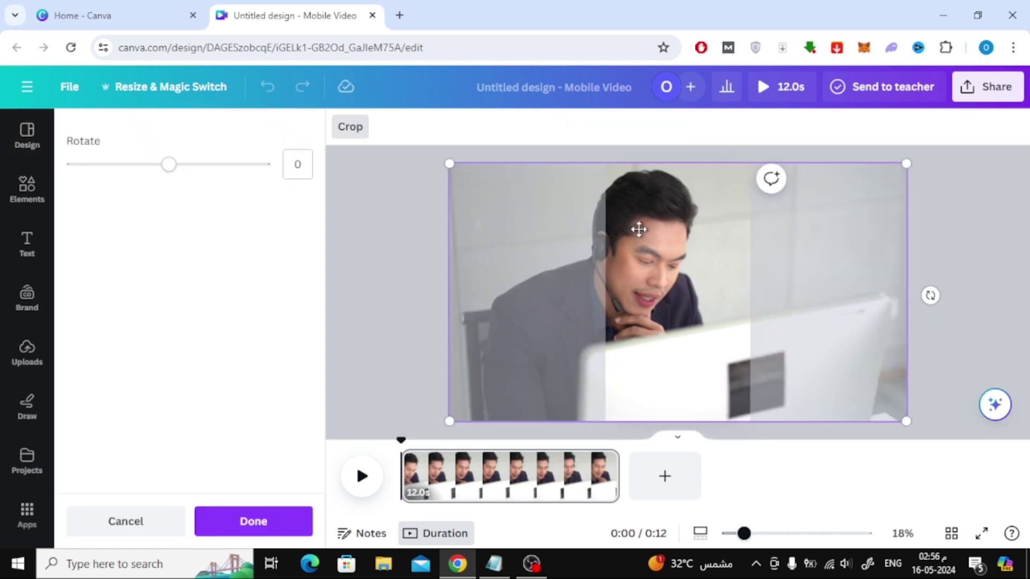
left_click_drag(638, 229, 685, 232)
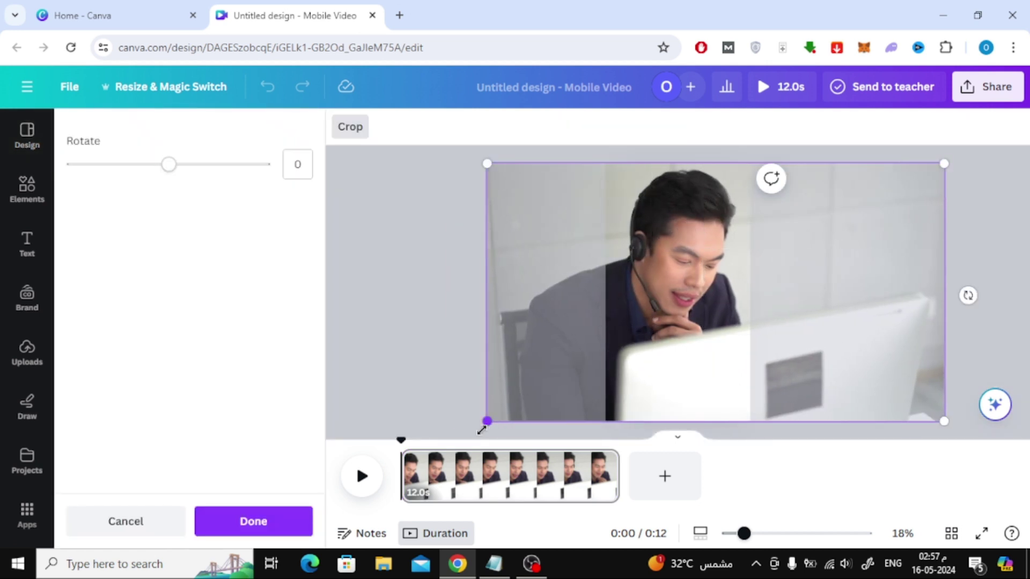
left_click_drag(481, 429, 670, 277)
left_click(417, 234)
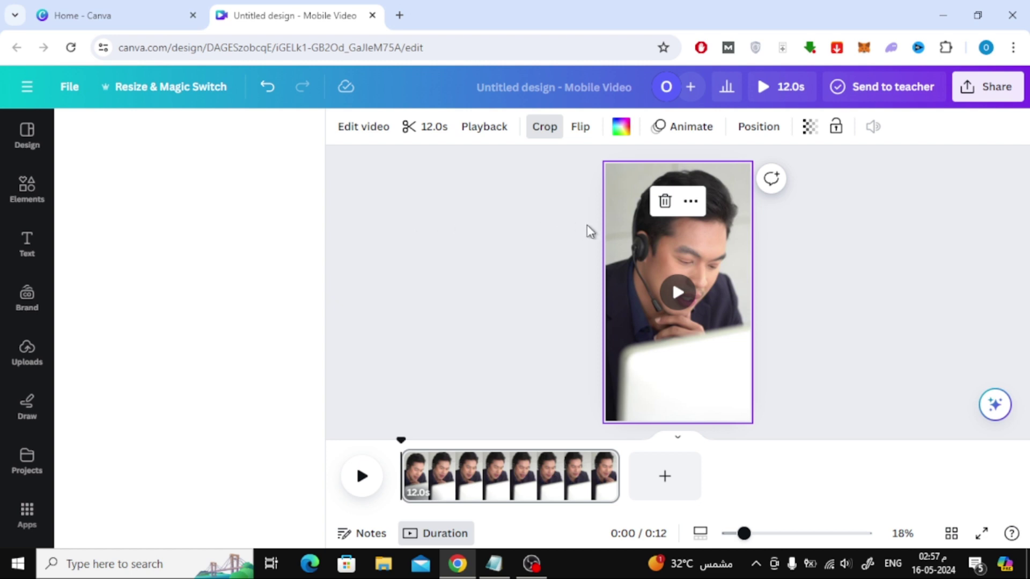
Play and pause the clip to check framing, then detach the video from the page background
mouse_move(627, 227)
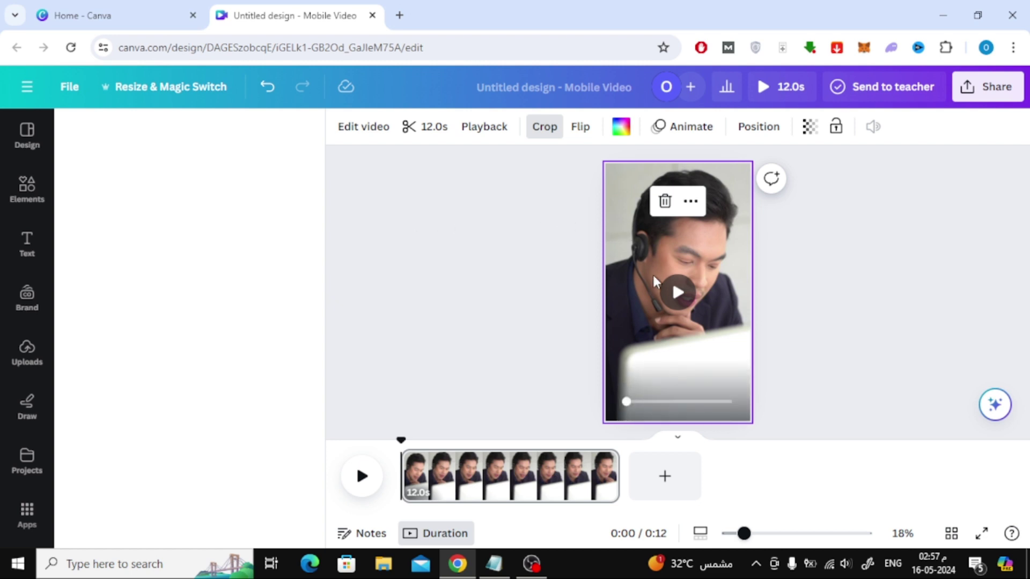
left_click(675, 292)
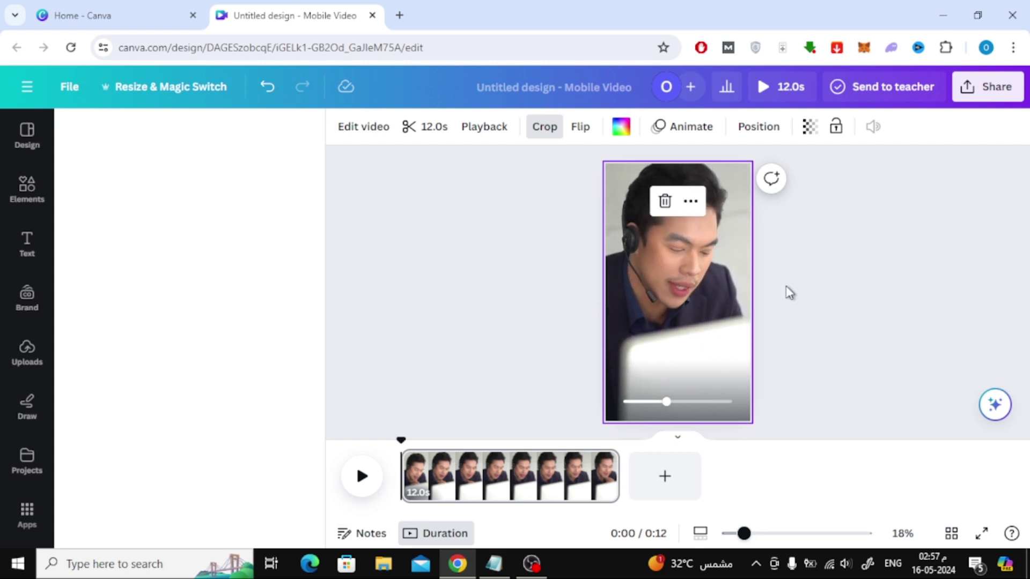
left_click(673, 292)
right_click(632, 240)
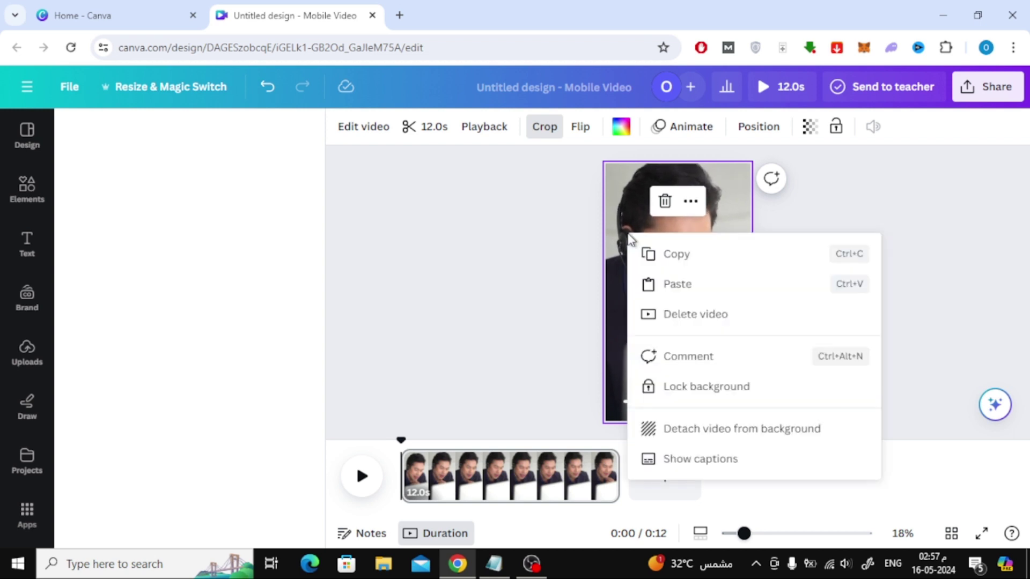
left_click(690, 435)
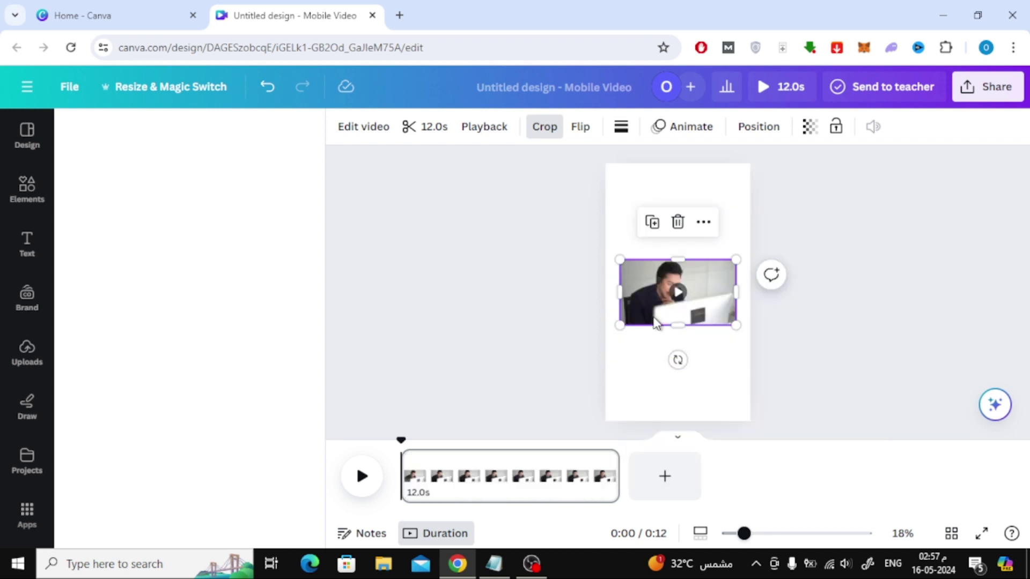
Enlarge the clip to full page width, rewind to 0.0s, and place it on the page's upper half
left_click_drag(618, 324, 524, 378)
left_click_drag(683, 359, 625, 360)
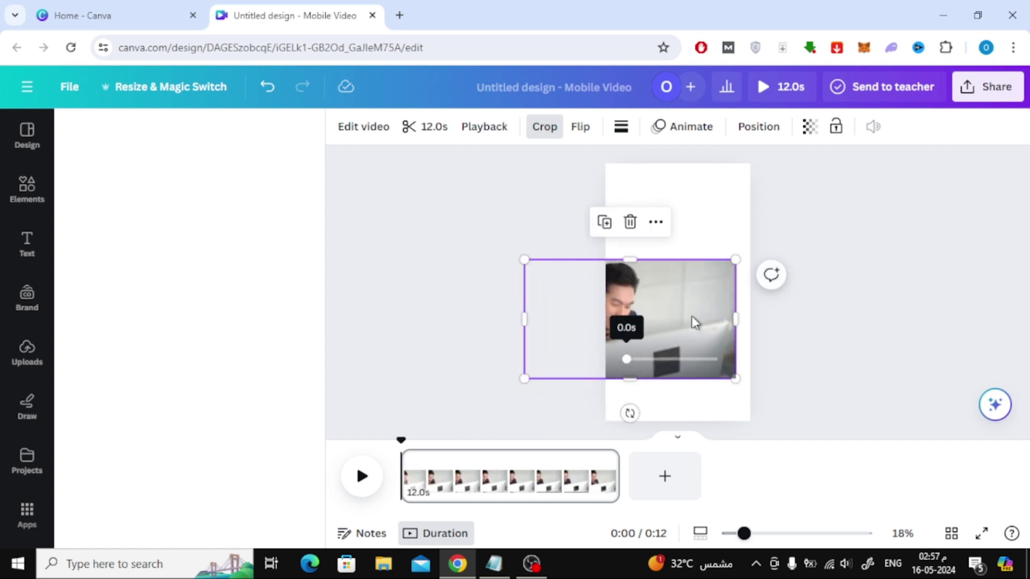
left_click_drag(694, 322, 747, 260)
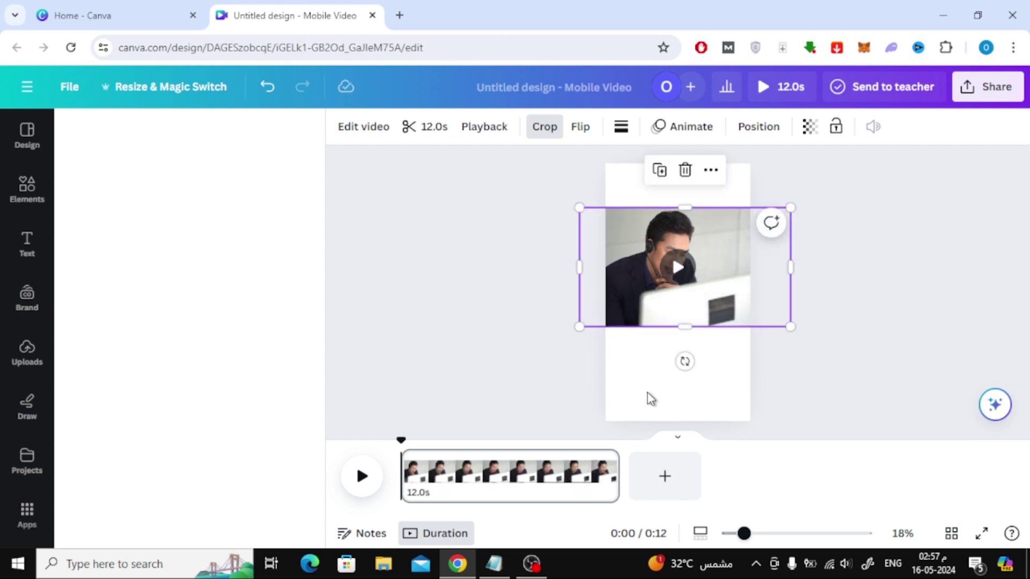
left_click(634, 378)
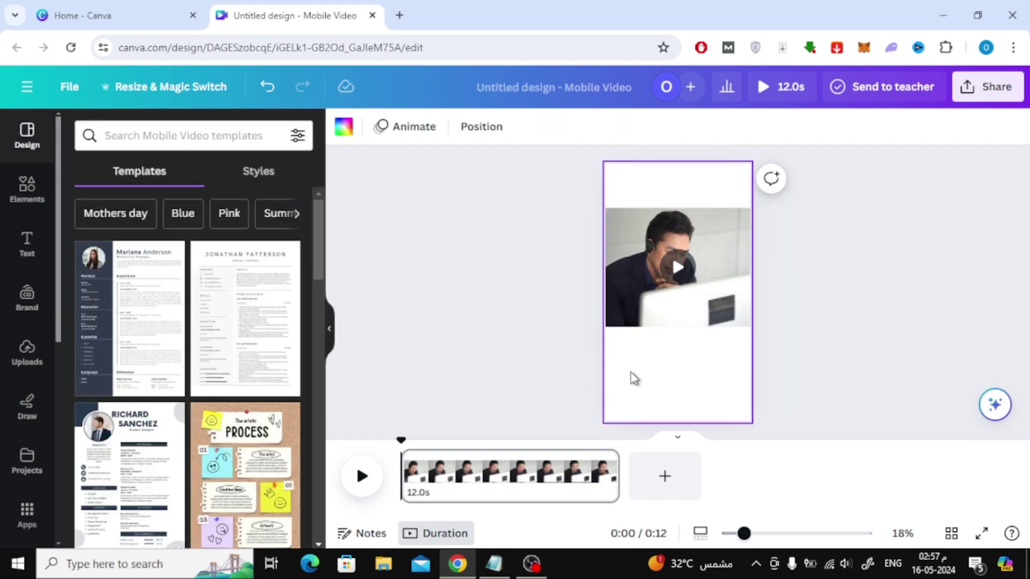
Try turquoise, teal and dark blue page backgrounds, then settle on black
left_click(644, 171)
left_click(342, 129)
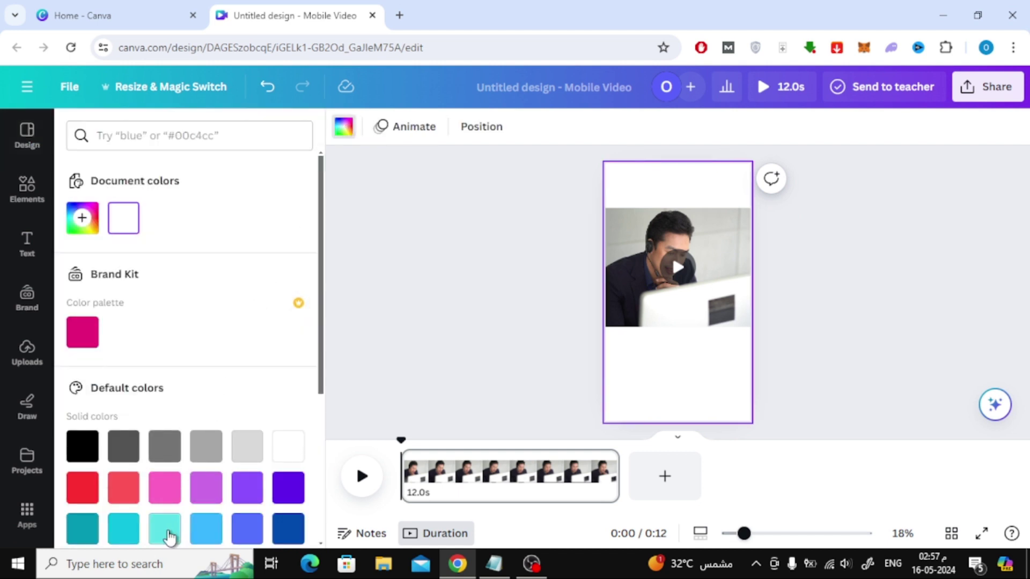
left_click(123, 531)
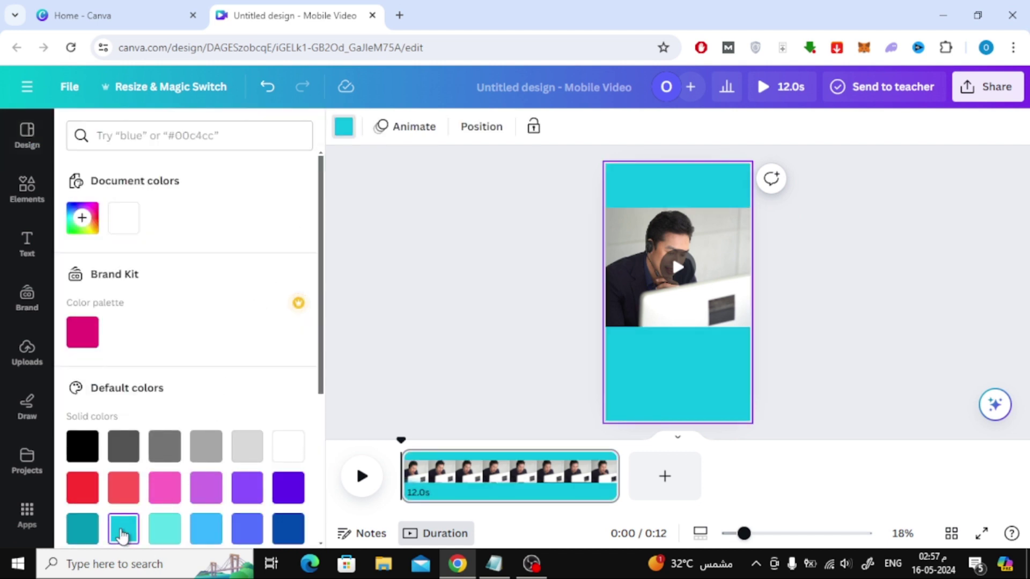
left_click(82, 529)
left_click(288, 530)
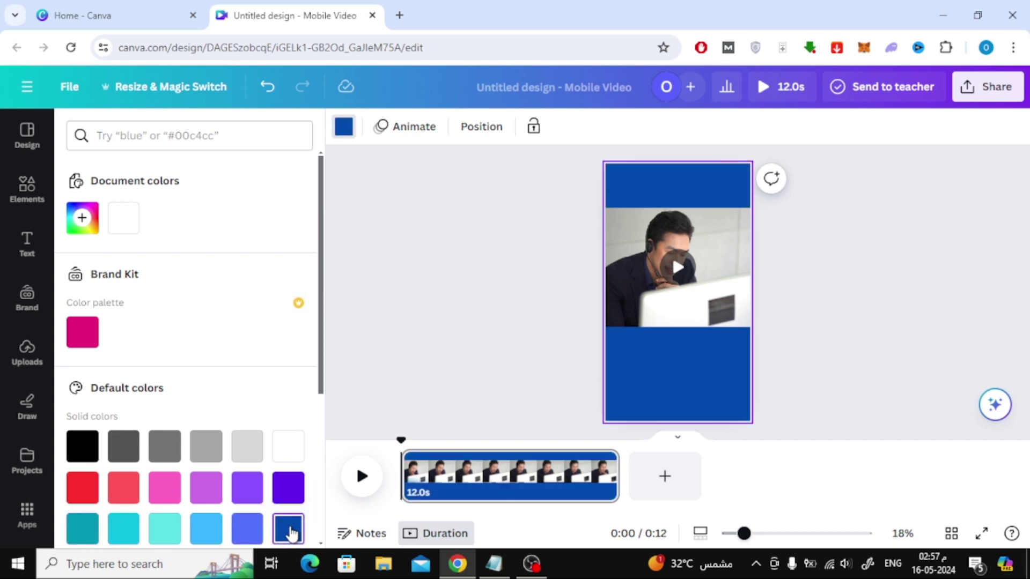
left_click(96, 457)
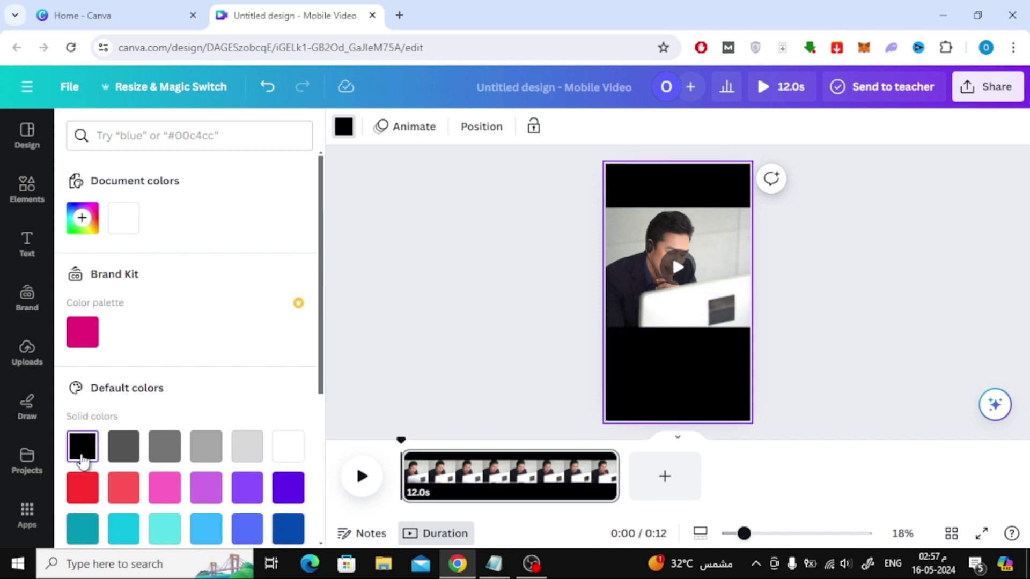
Shrink the clip slightly in two passes, recentring it on the page's centre guide each time
left_click(717, 251)
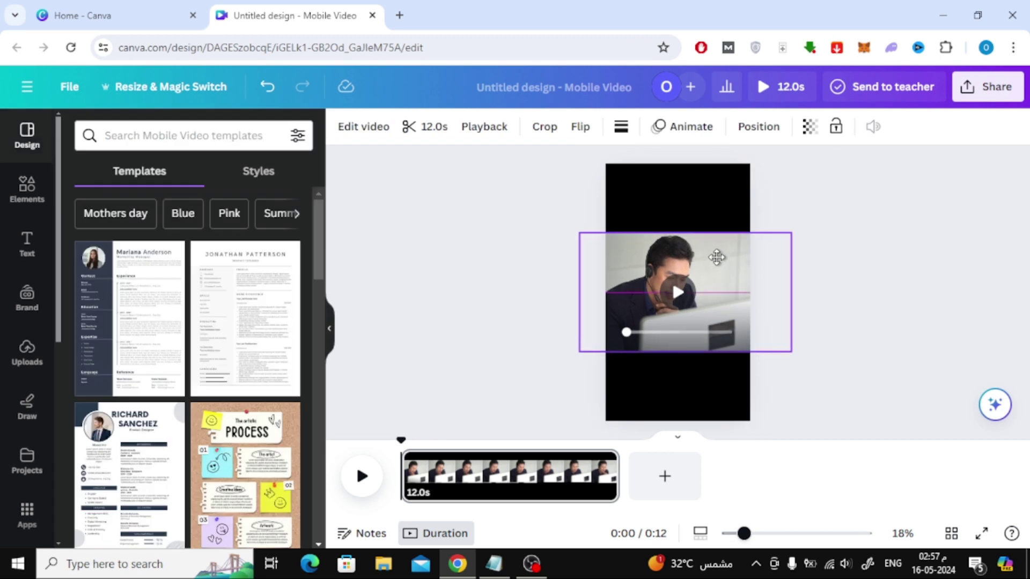
left_click_drag(718, 252, 711, 250)
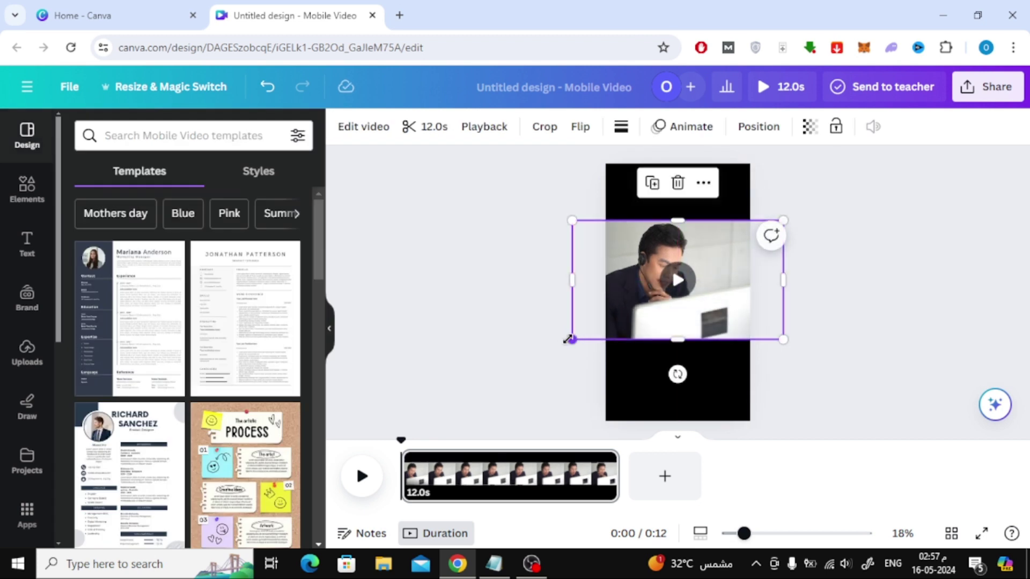
left_click_drag(572, 339, 596, 325)
left_click_drag(740, 279, 726, 277)
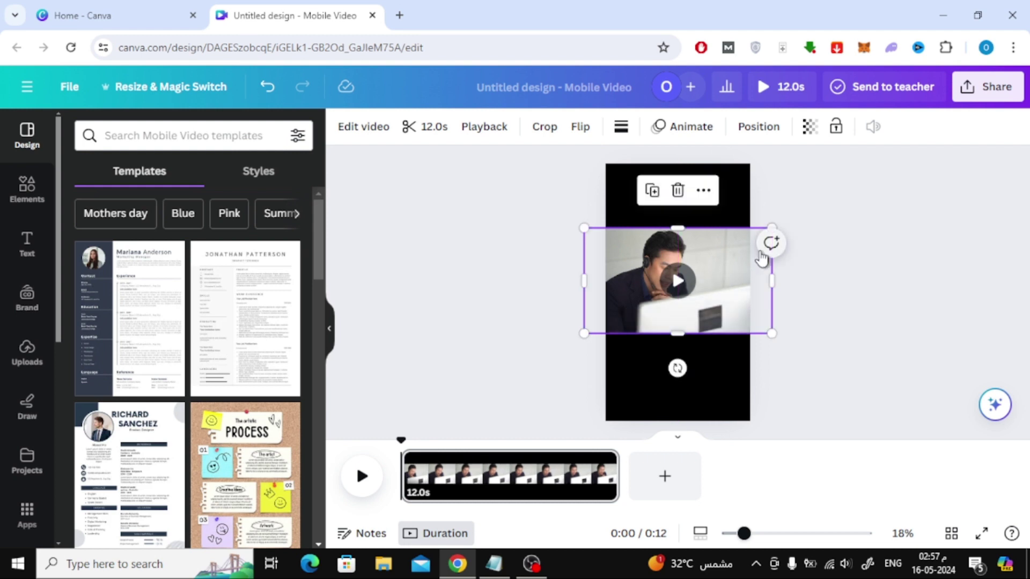
left_click(837, 294)
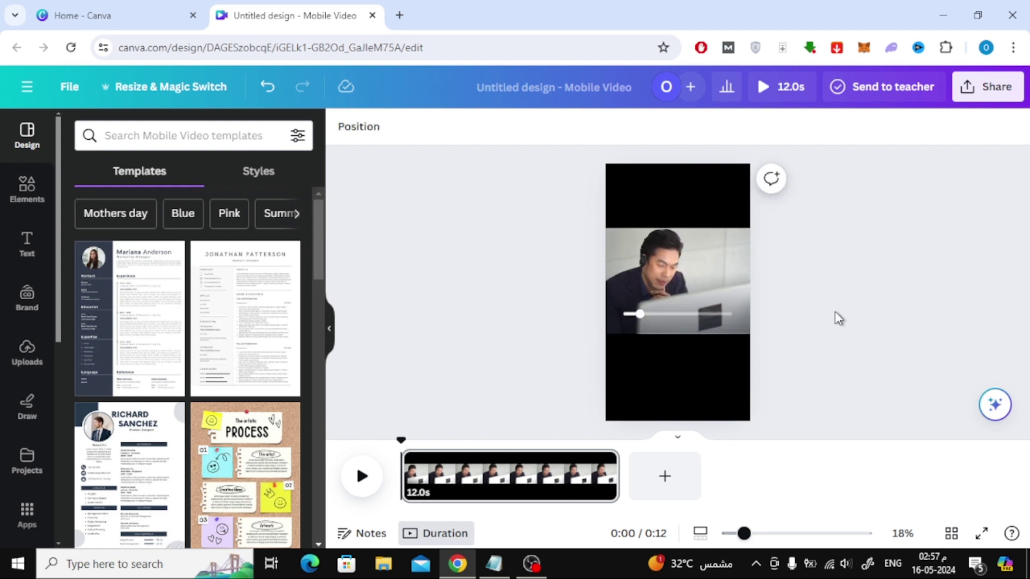
left_click(606, 331)
left_click_drag(584, 333, 599, 324)
left_click_drag(731, 263, 723, 272)
left_click(537, 246)
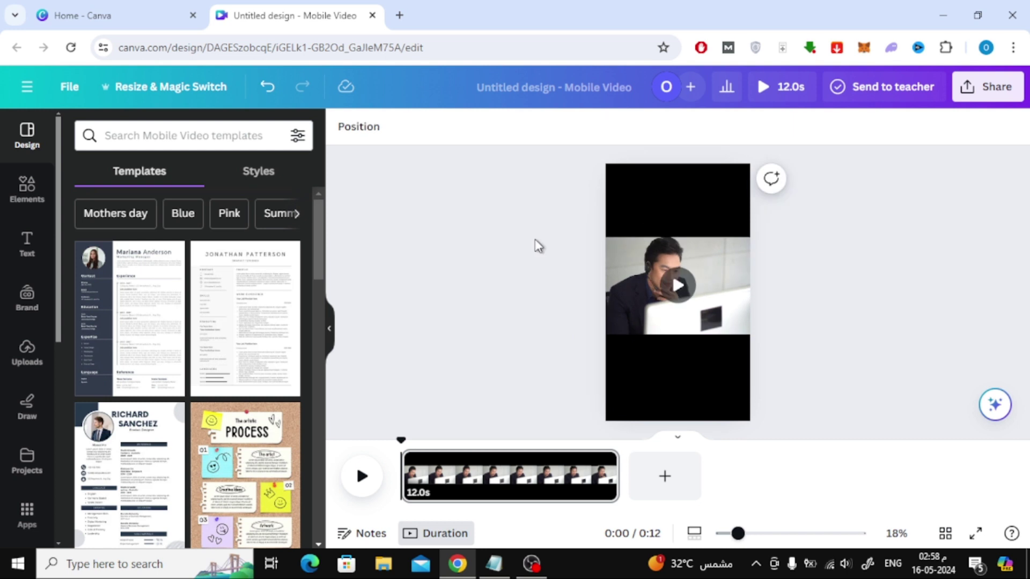
From the Canva home page, search design formats for 'vid'
left_click(177, 16)
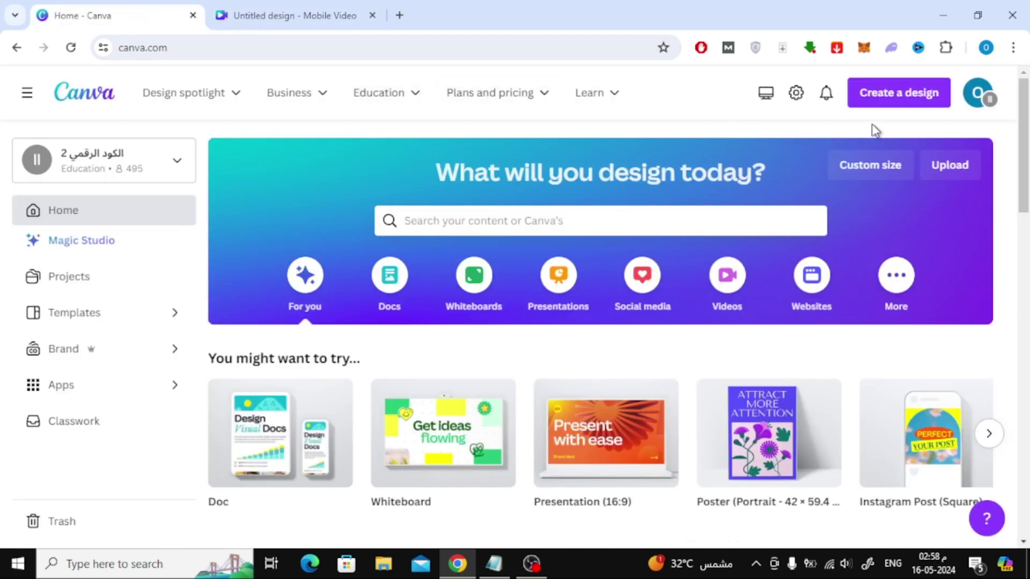
left_click(880, 105)
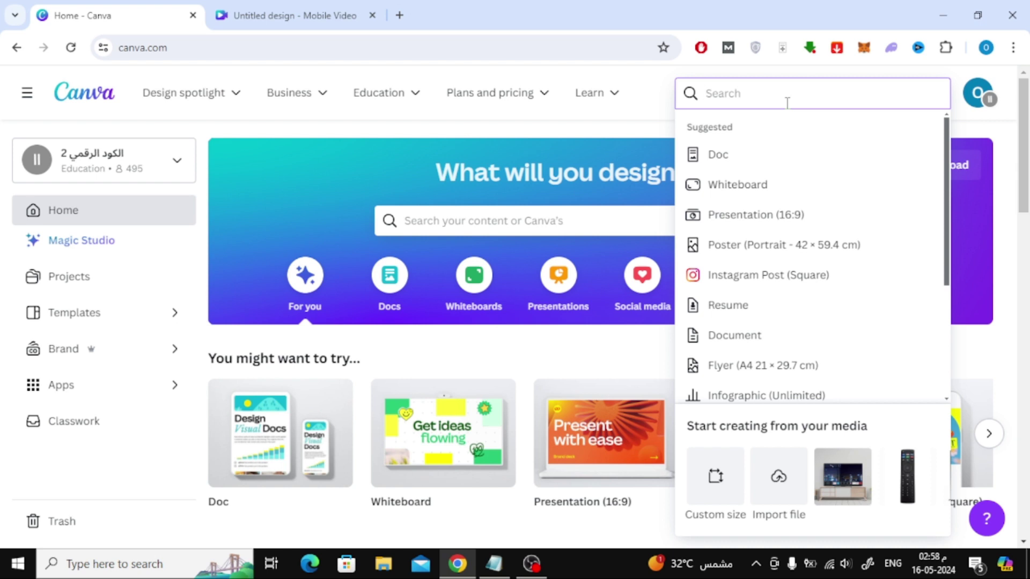
type("video")
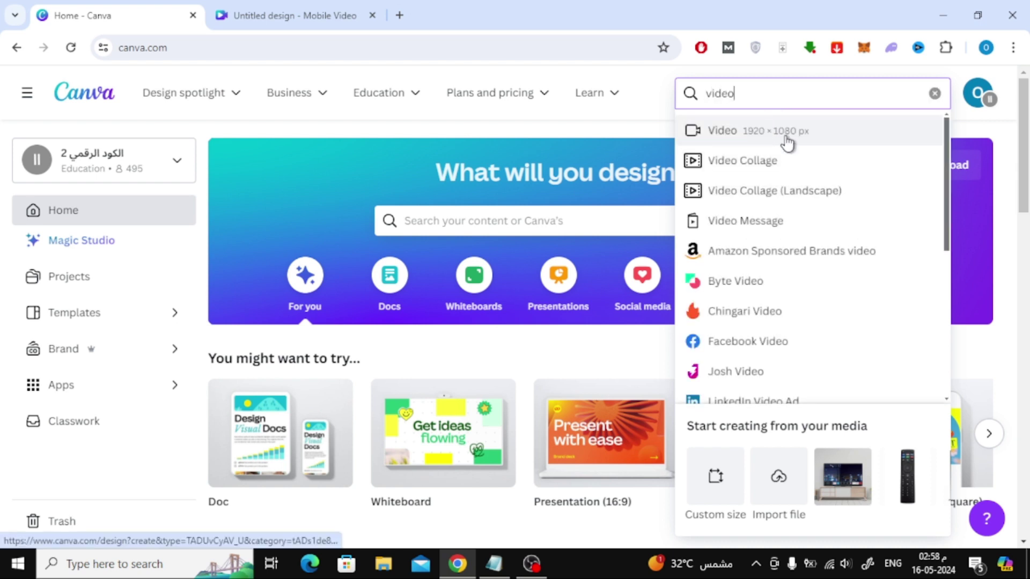
scroll(815, 149, "down", 6)
scroll(719, 264, "down", 3)
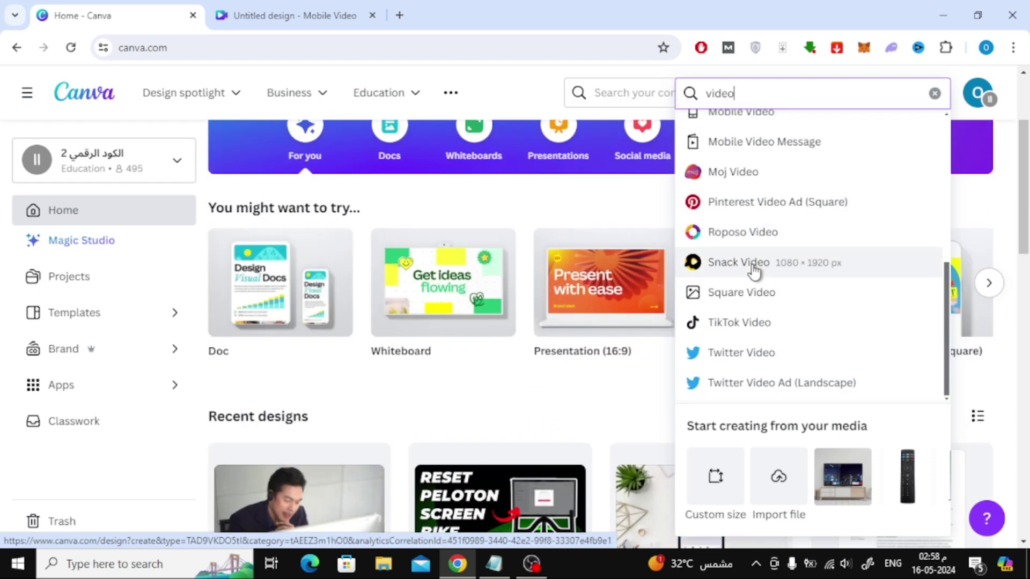
scroll(750, 215, "up", 10)
Replace the format search with 'tiks', then 'insta', to find a vertical mobile video size
key("ctrl+a")
key("BackSpace")
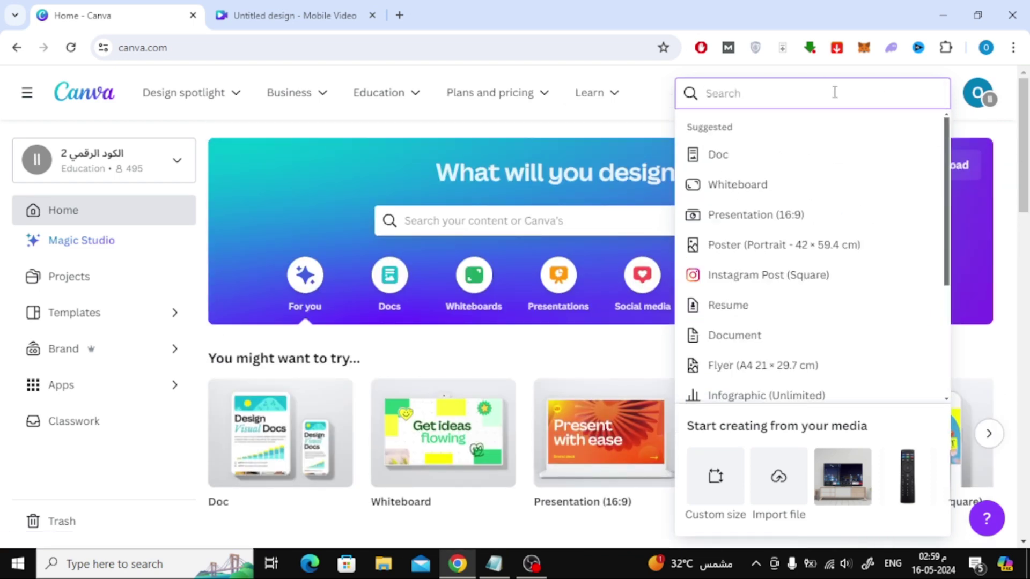
scroll(832, 127, "down", 5)
scroll(766, 172, "up", 5)
type("tik")
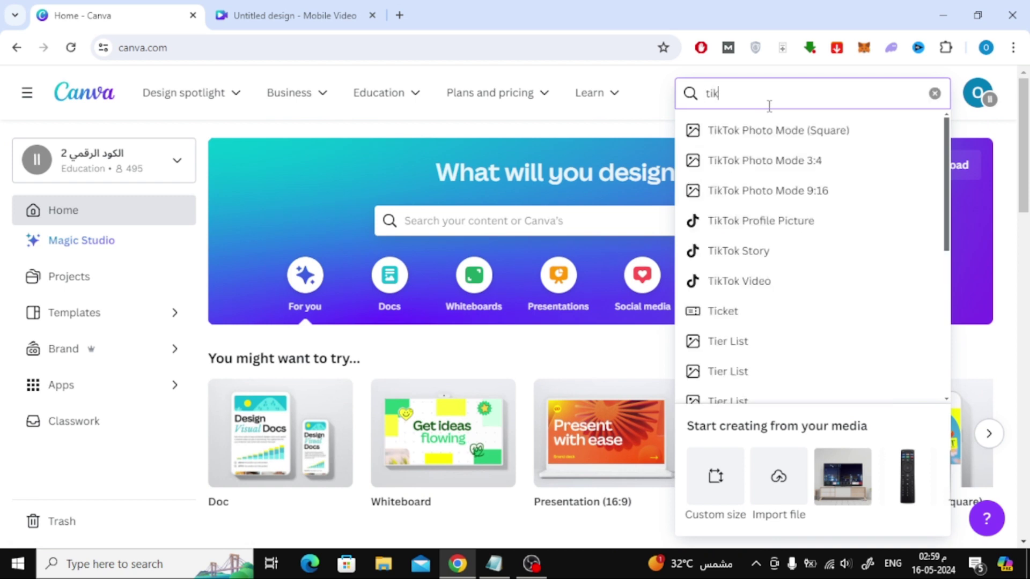
type("s")
key("BackSpace")
key("BackSpace")
key("BackSpace")
key("BackSpace")
type("insta")
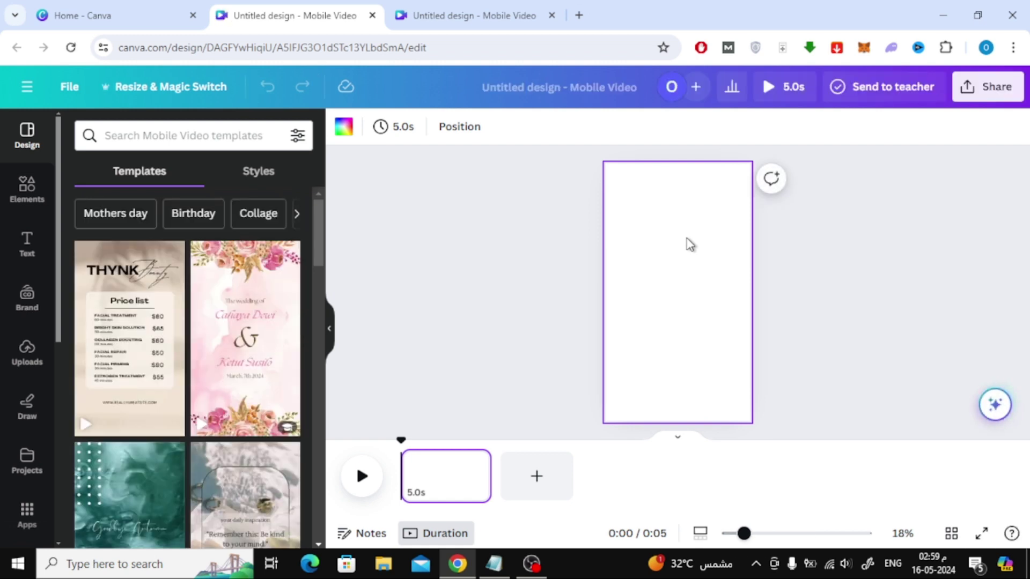
Copy the video from the black-background design and paste it into the new blank design
left_click(465, 7)
left_click(711, 256)
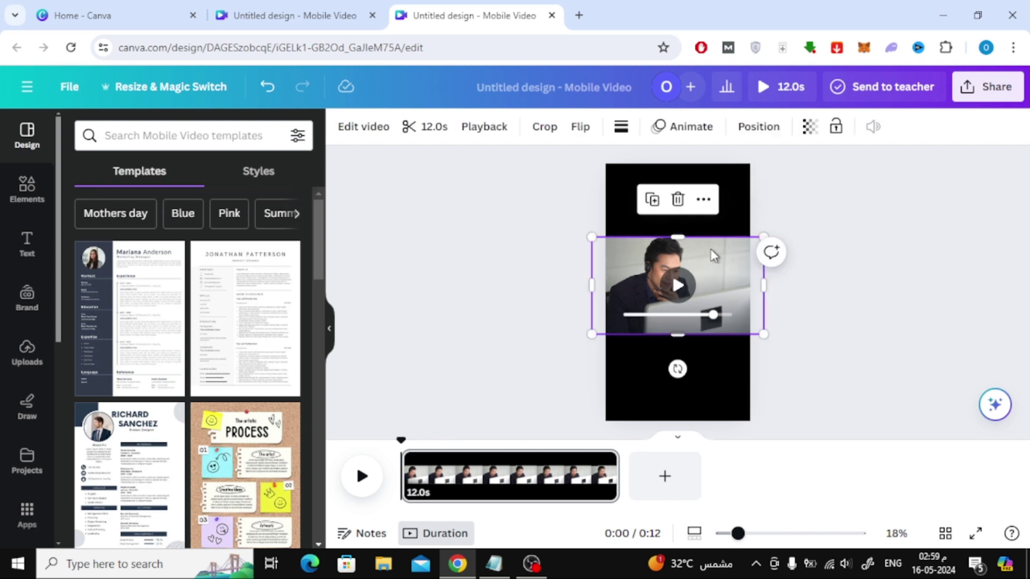
right_click(712, 257)
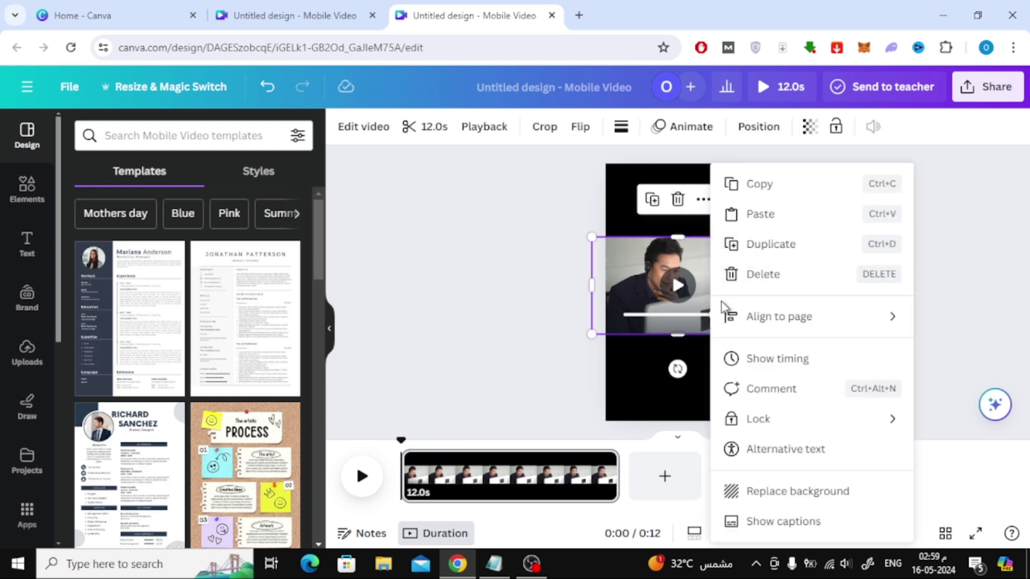
left_click(766, 183)
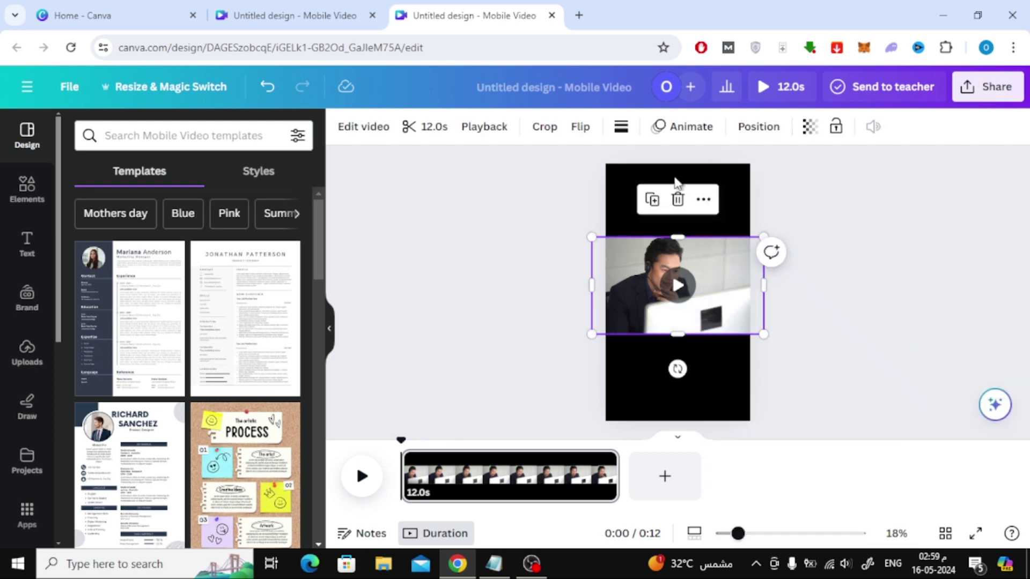
left_click(328, 16)
right_click(684, 233)
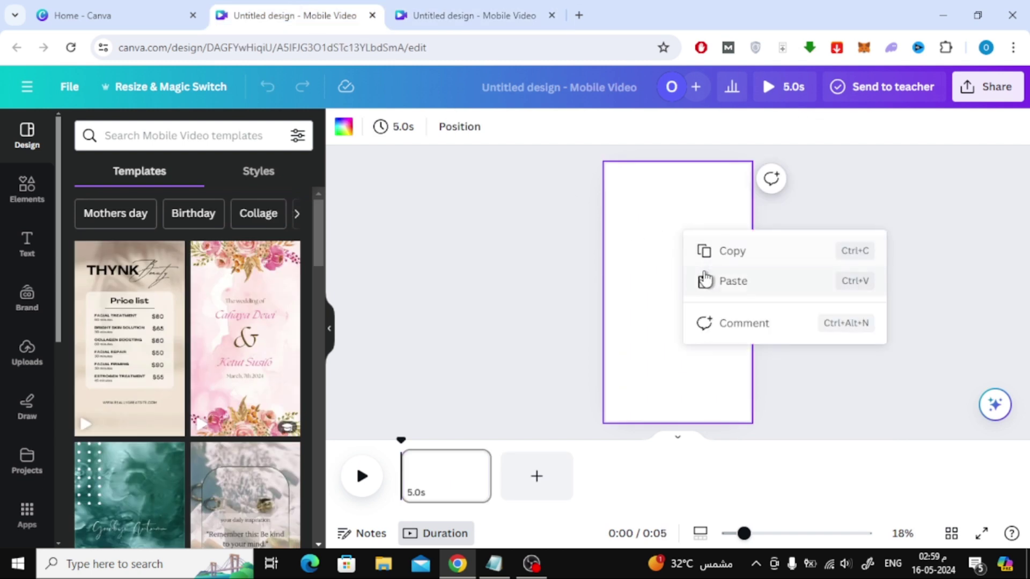
left_click(745, 281)
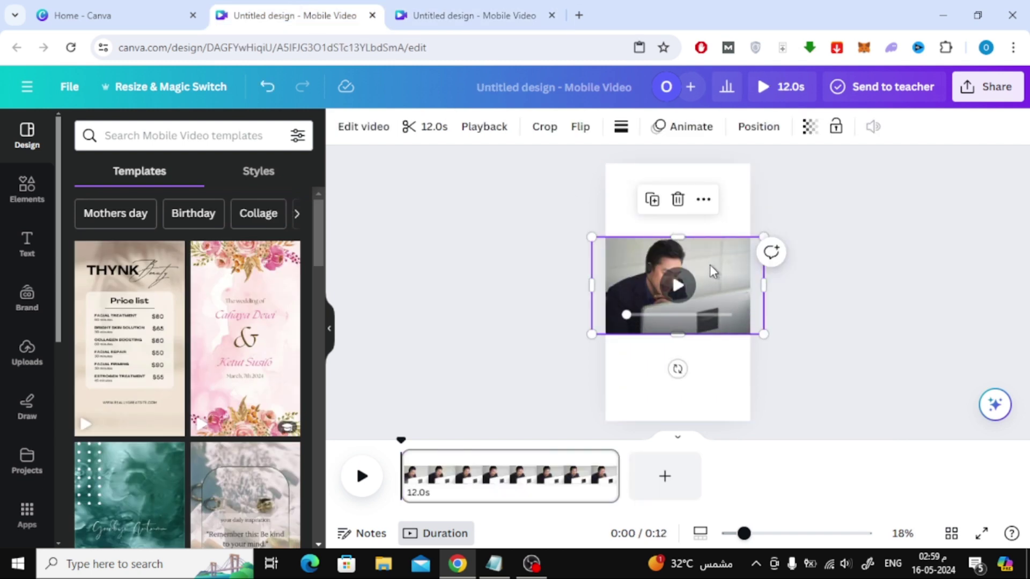
Set the pasted clip as the page background and reposition it so the person fills the frame
right_click(708, 268)
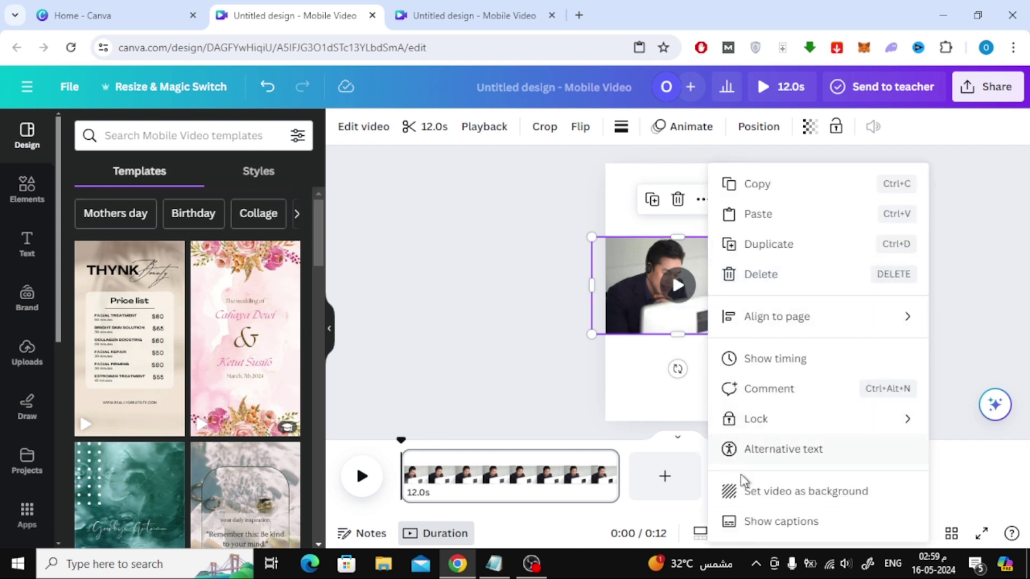
left_click(750, 488)
double_click(696, 284)
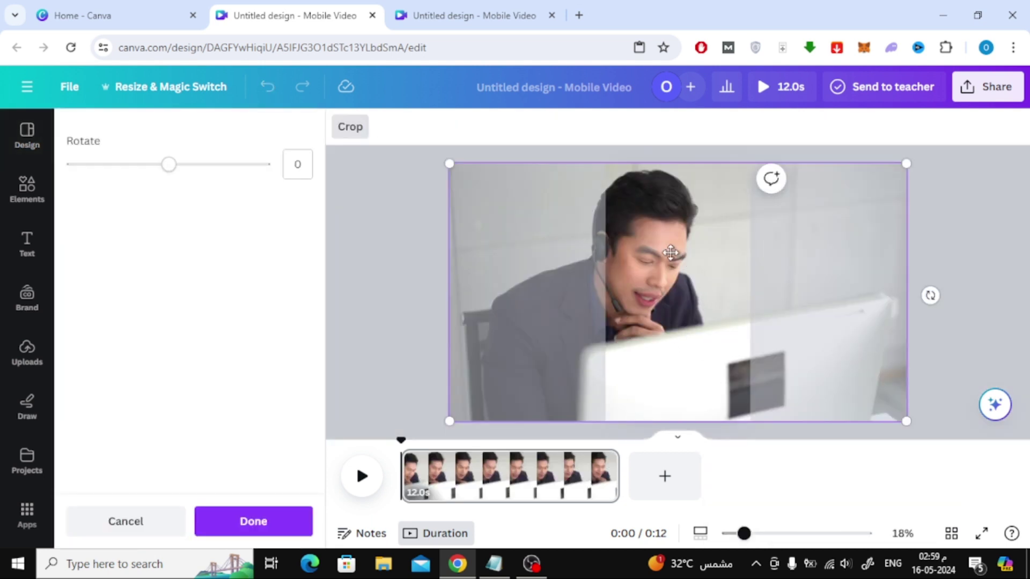
left_click_drag(679, 252, 691, 253)
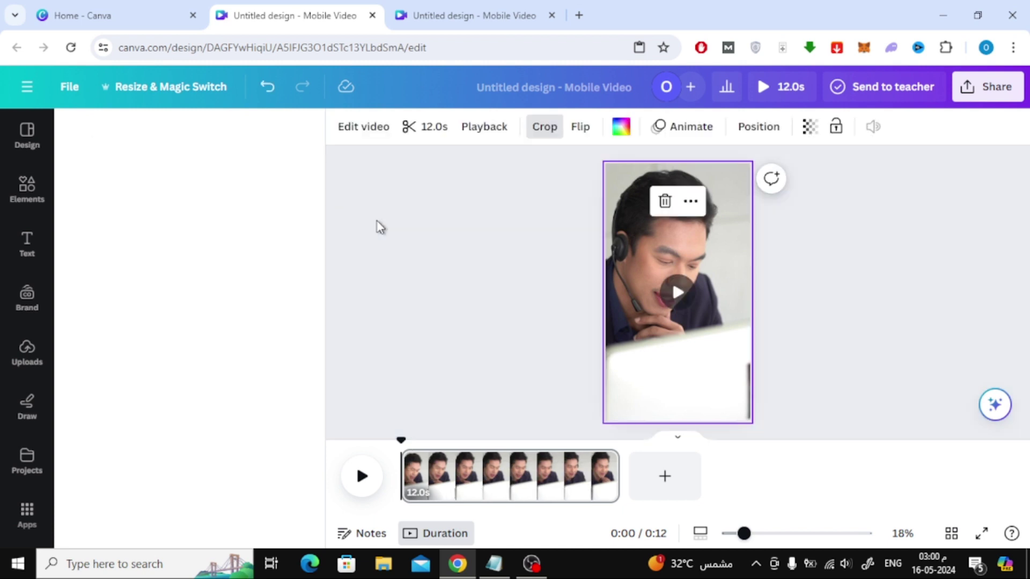